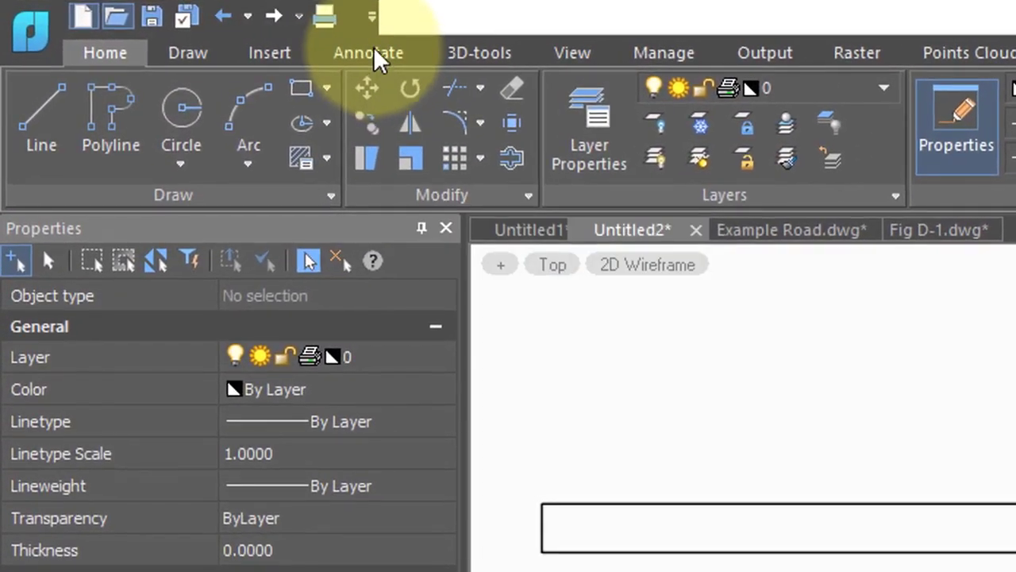
Start a new mechanical note from the Annotate tab using the shelf leader layout.
{"action": "left_click", "coordinate": [370, 52]}
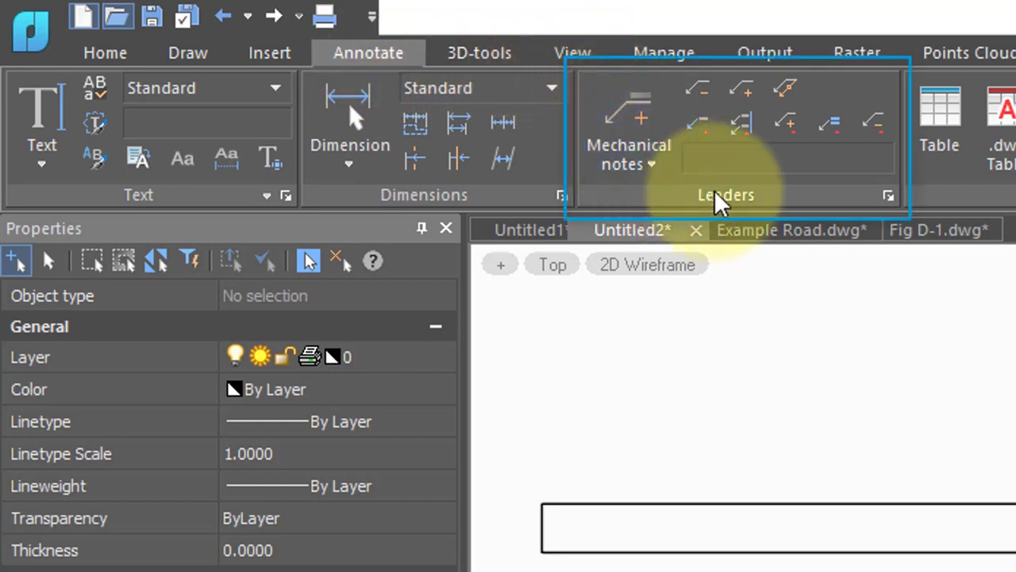
{"action": "left_click", "coordinate": [641, 123]}
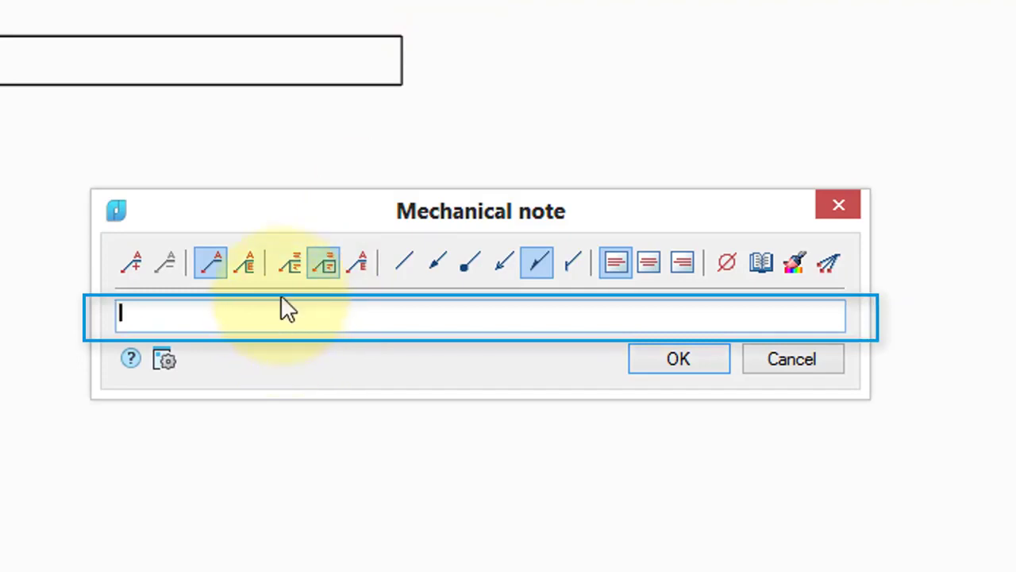
{"action": "left_click", "coordinate": [208, 271]}
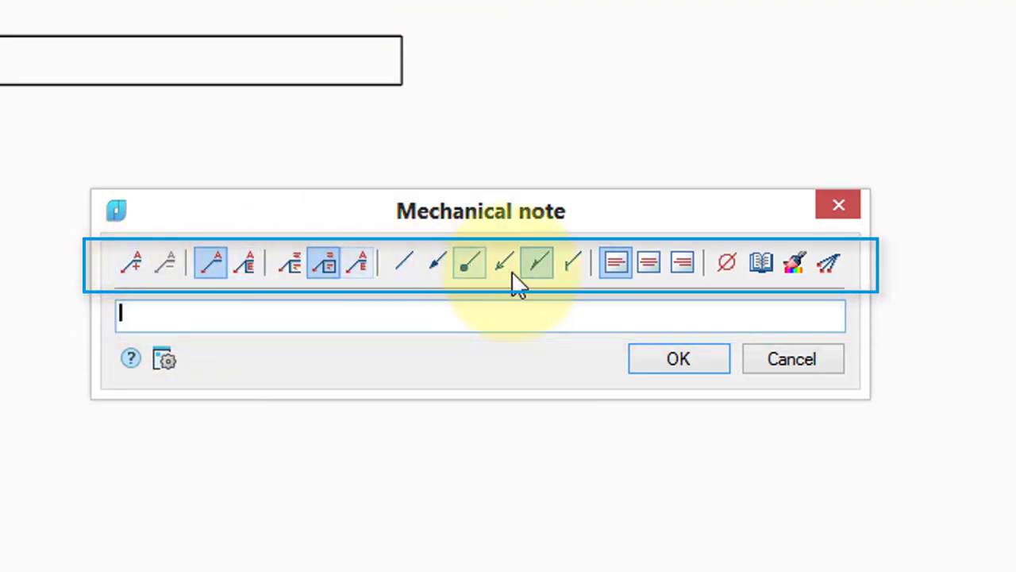
Enter the note text '2x10 Steel Bar', framed, with a filled arrowhead leader end.
{"action": "left_click", "coordinate": [199, 310]}
{"action": "type", "text": "2x10"}
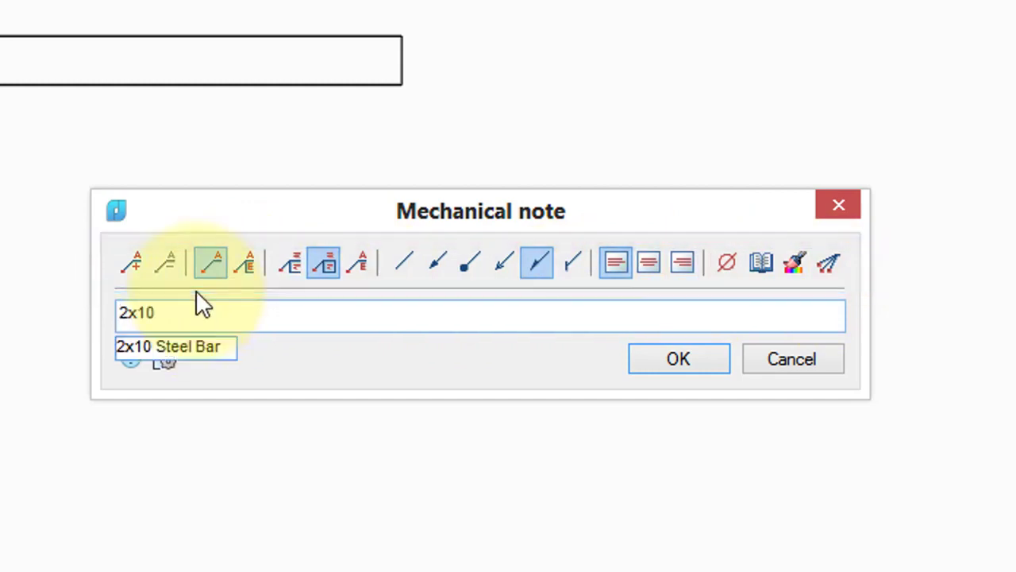
{"action": "key", "text": "Return"}
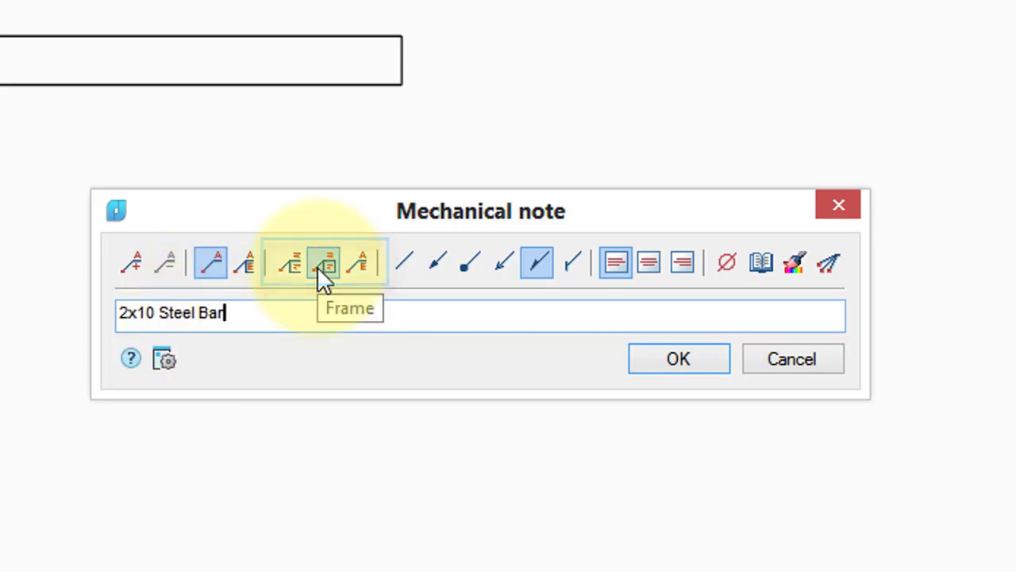
{"action": "left_click", "coordinate": [320, 266]}
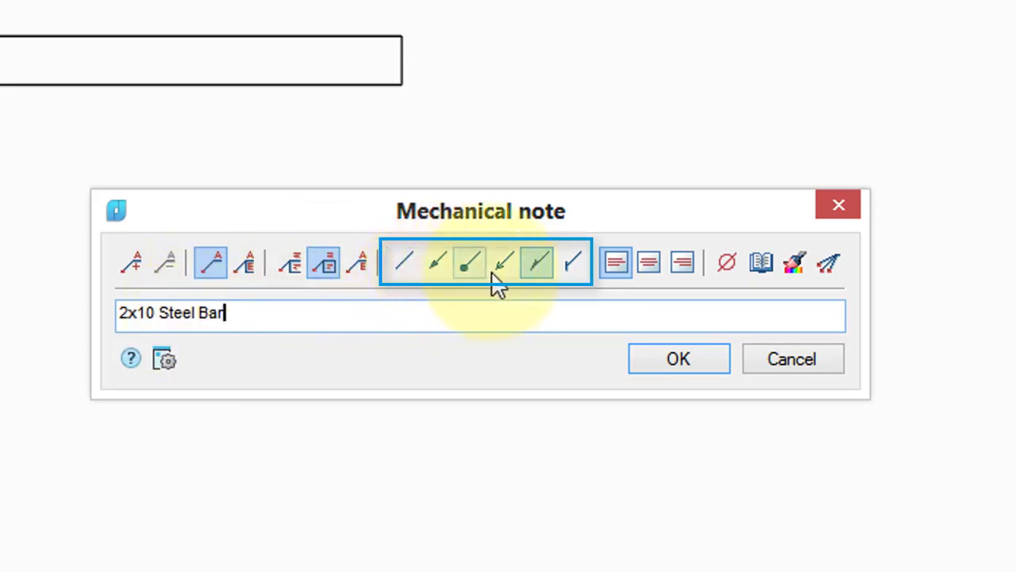
{"action": "left_click", "coordinate": [435, 265]}
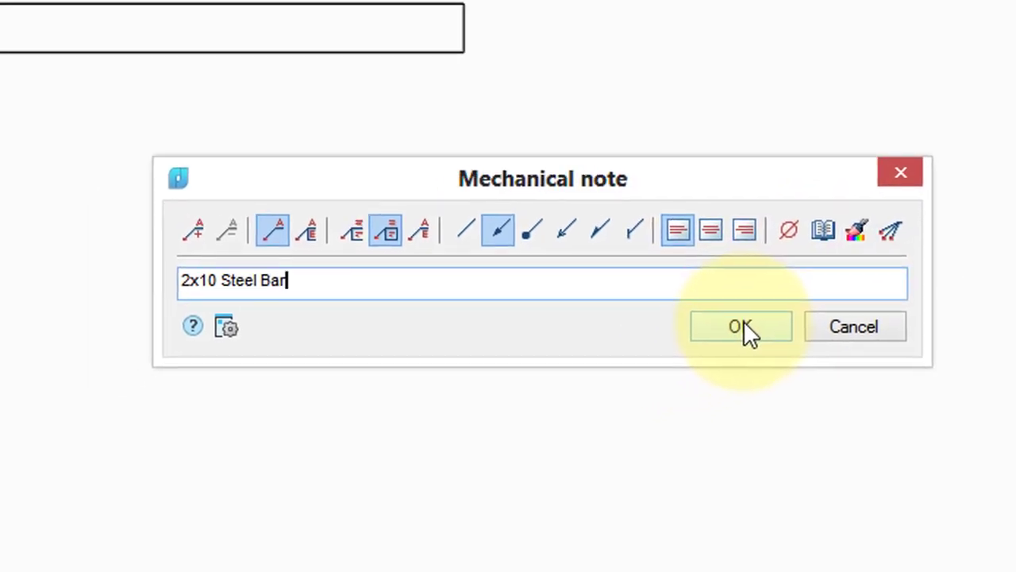
Confirm the note settings and snap its leader point to an object endpoint.
{"action": "left_click", "coordinate": [677, 357]}
{"action": "type", "text": "end"}
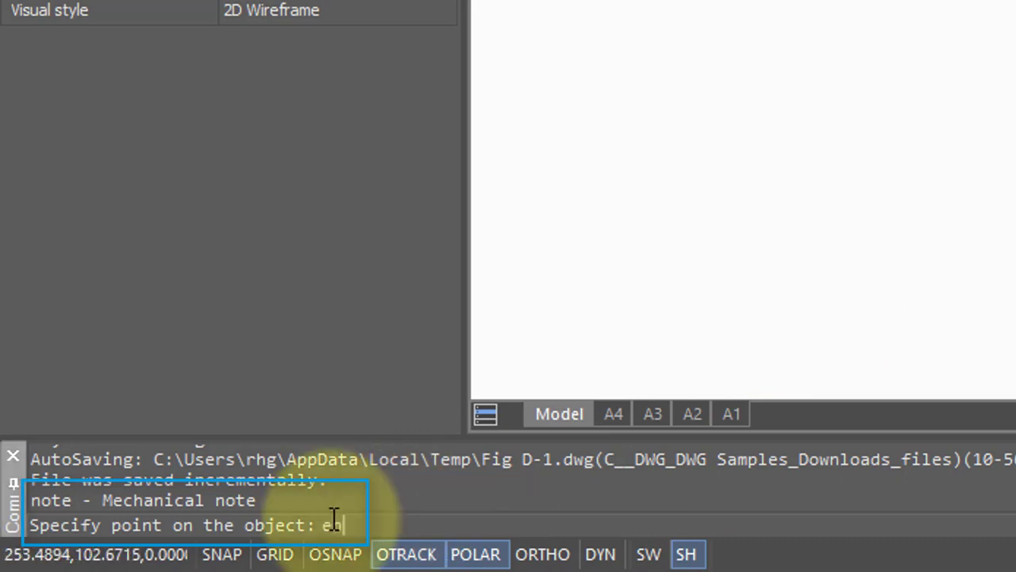
{"action": "key", "text": "Return"}
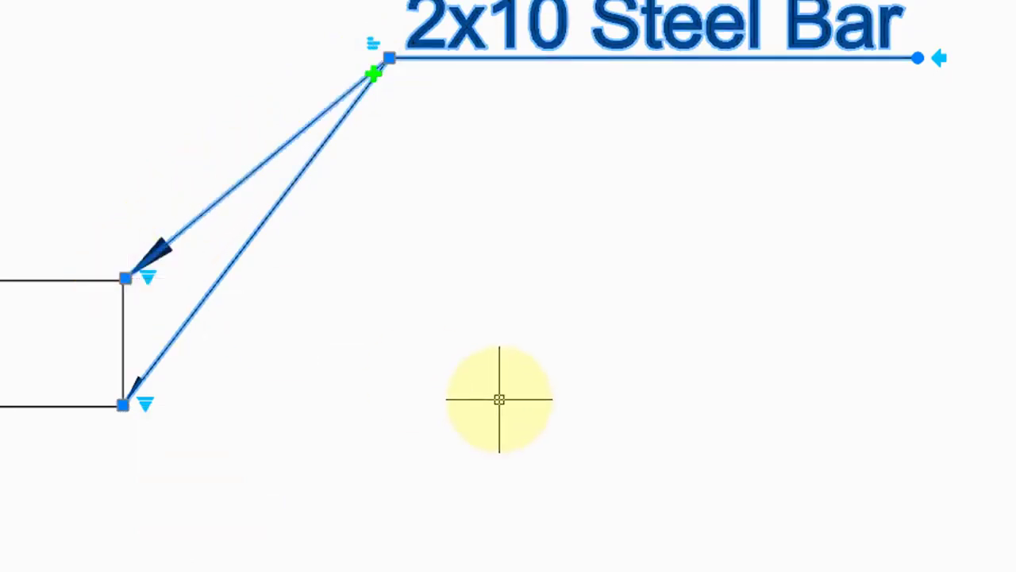
Pick up the note's anchor to reposition it above the rectangle with one leader.
{"action": "left_click", "coordinate": [389, 58]}
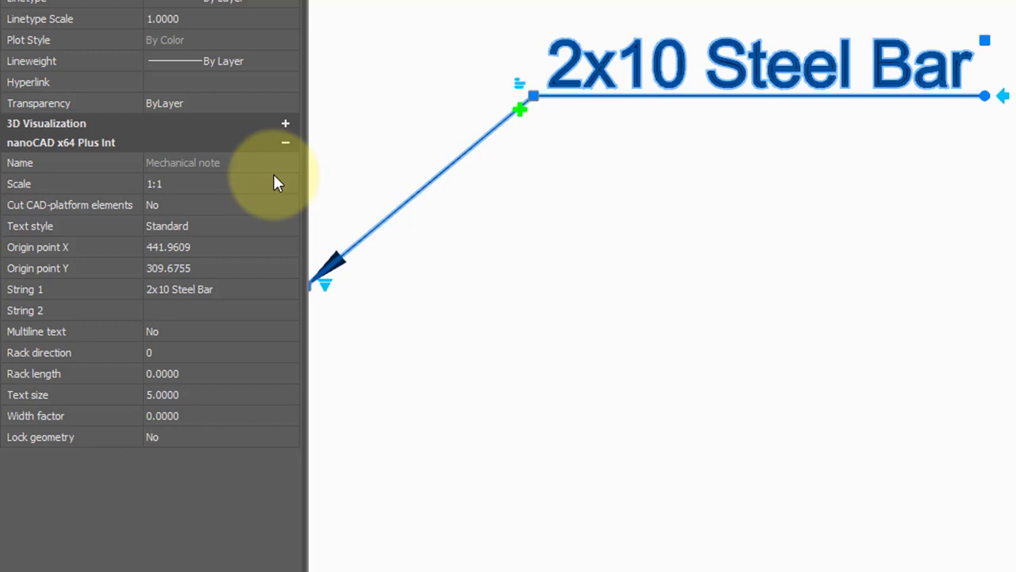
{"action": "mouse_move", "coordinate": [222, 183]}
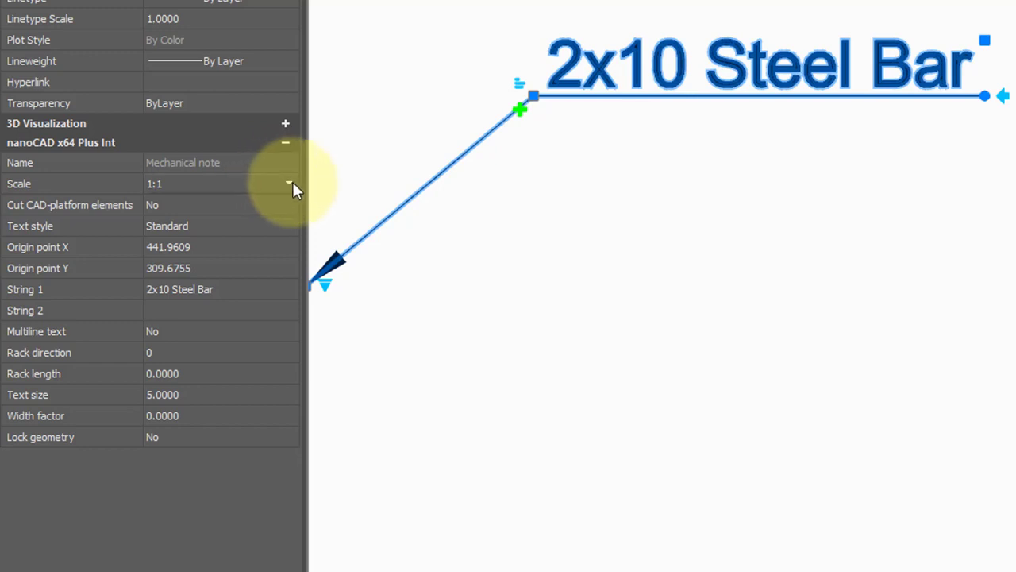
Set the note scale to 2:1 in Properties.
{"action": "left_click", "coordinate": [290, 185]}
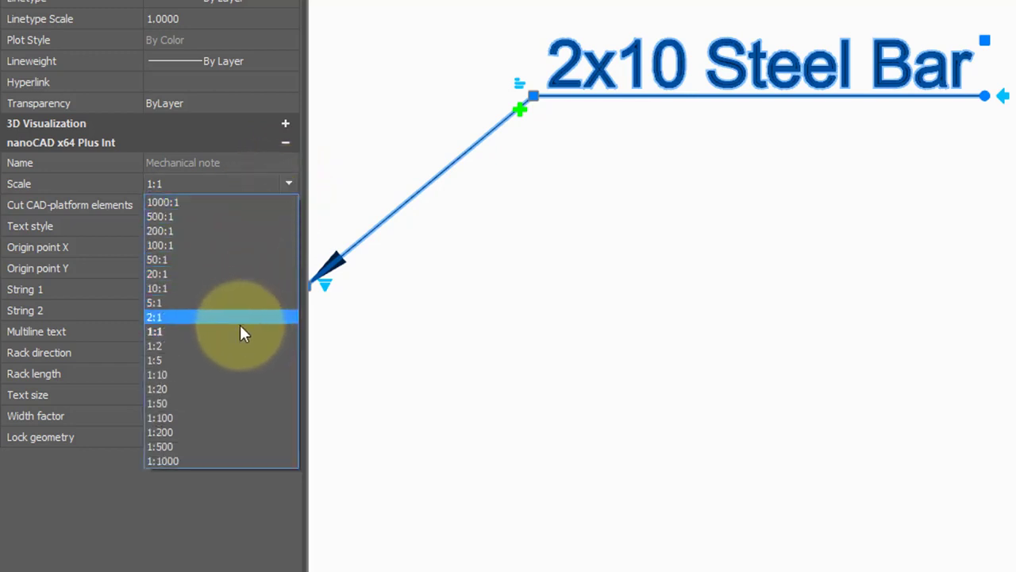
{"action": "left_click", "coordinate": [237, 340]}
{"action": "left_click", "coordinate": [290, 182]}
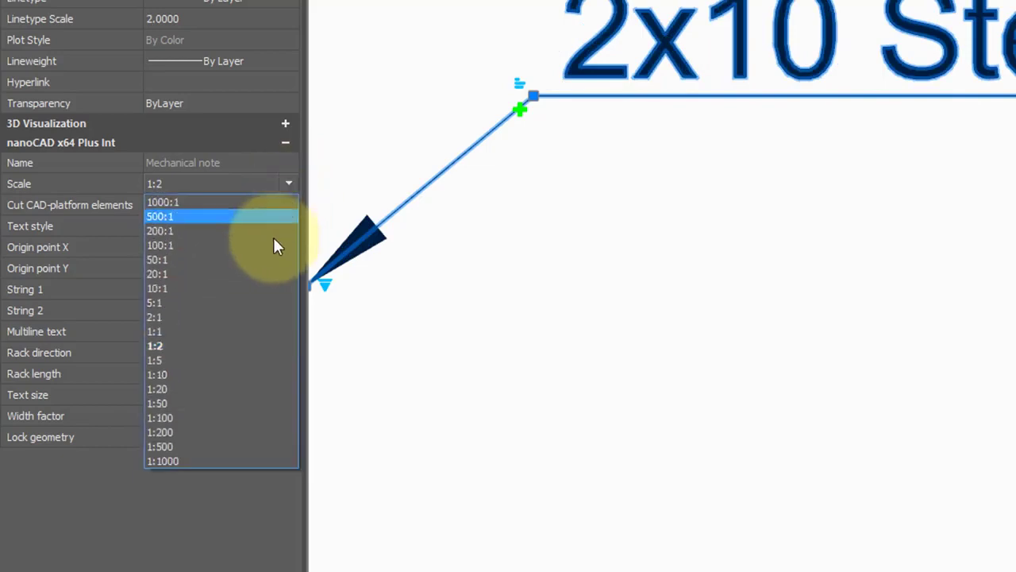
{"action": "left_click", "coordinate": [253, 317]}
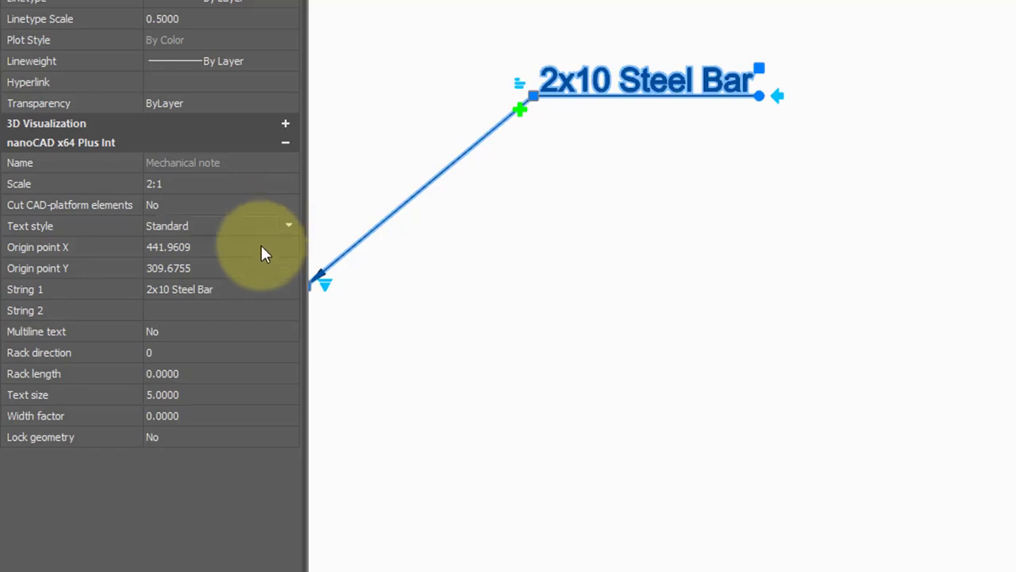
Append a ± symbol to '2x10 Steel Bar' and add 'Check' as the second line.
{"action": "left_click", "coordinate": [253, 289]}
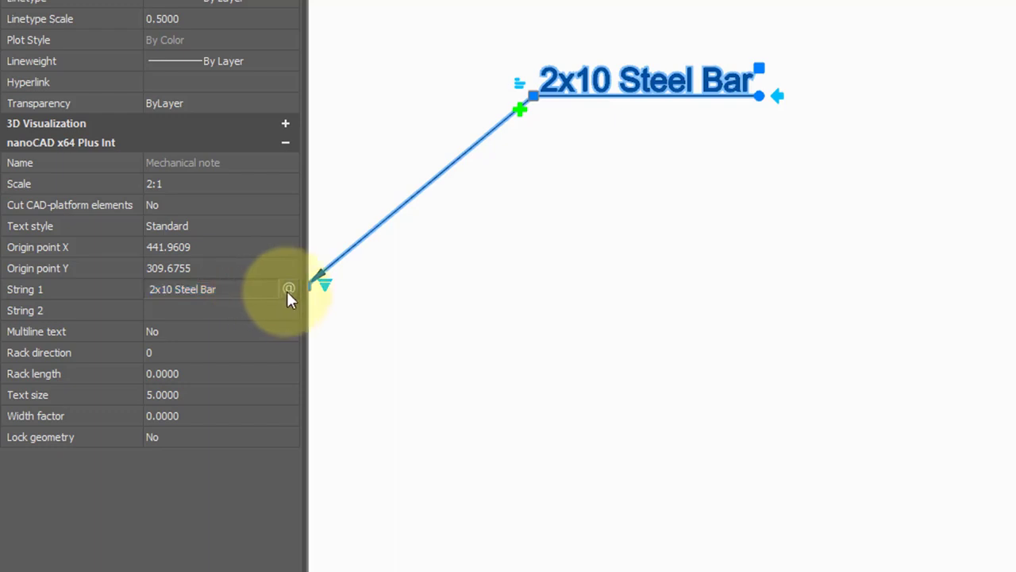
{"action": "left_click", "coordinate": [289, 290]}
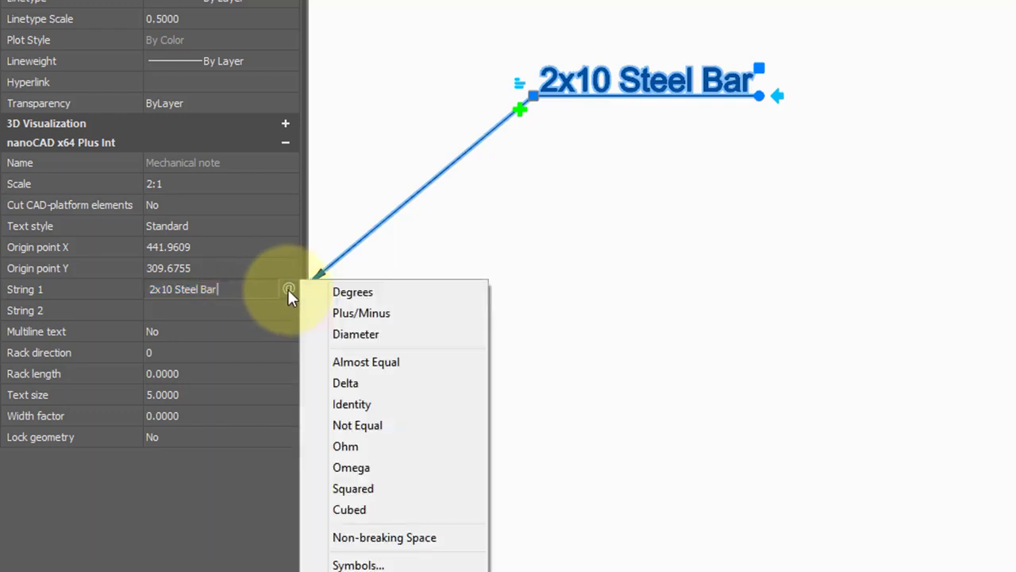
{"action": "left_click", "coordinate": [339, 315]}
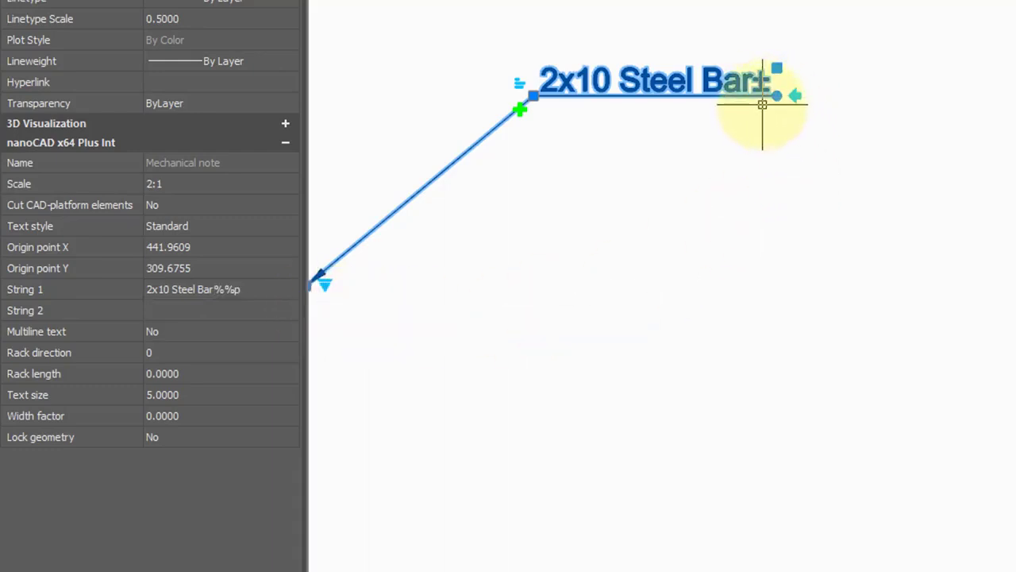
{"action": "left_click", "coordinate": [254, 308]}
{"action": "type", "text": "Check"}
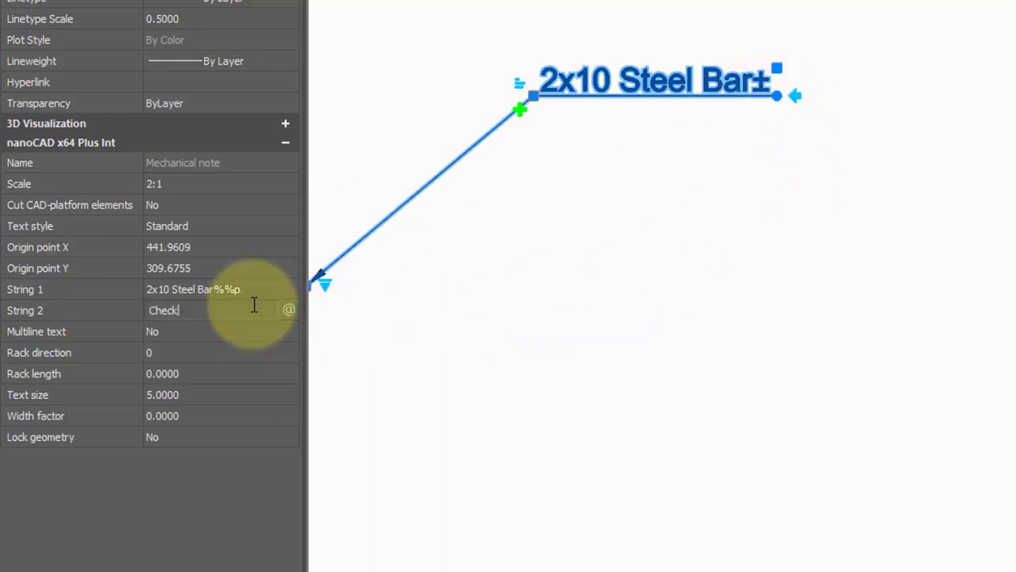
{"action": "key", "text": "Return"}
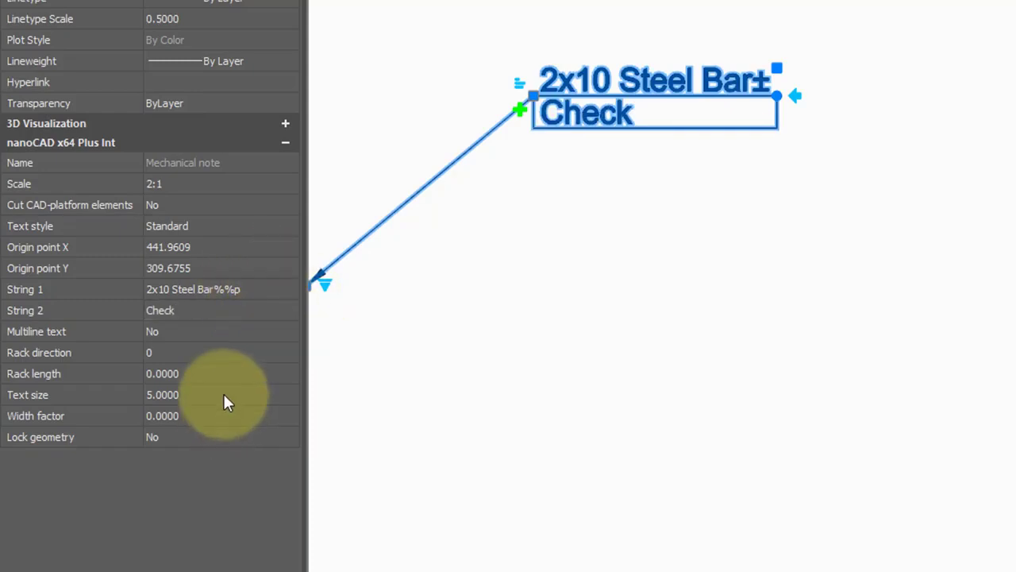
Set the note's text width factor to 0.85 and deselect it.
{"action": "left_click", "coordinate": [222, 416]}
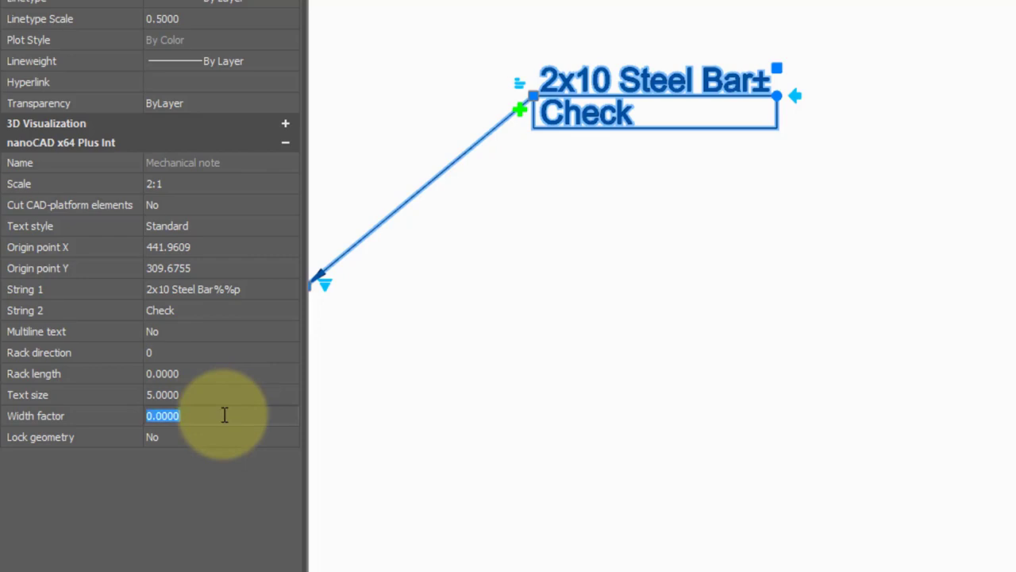
{"action": "type", "text": ".85"}
{"action": "key", "text": "Return"}
{"action": "key", "text": "Escape"}
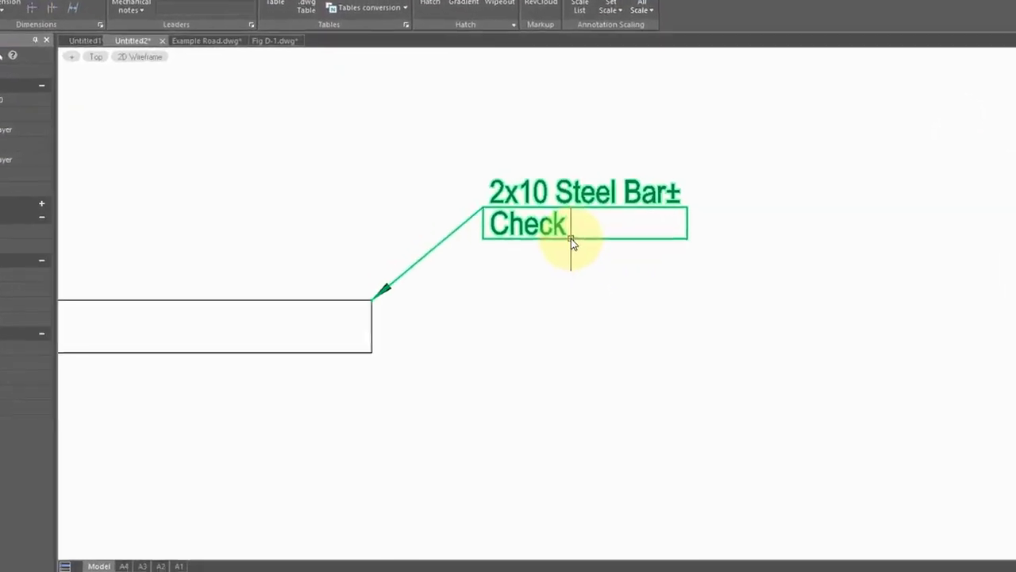
Restyle the note as multiline text with open arrowheads, centred 'Check', and an extra leader.
{"action": "double_click", "coordinate": [572, 242]}
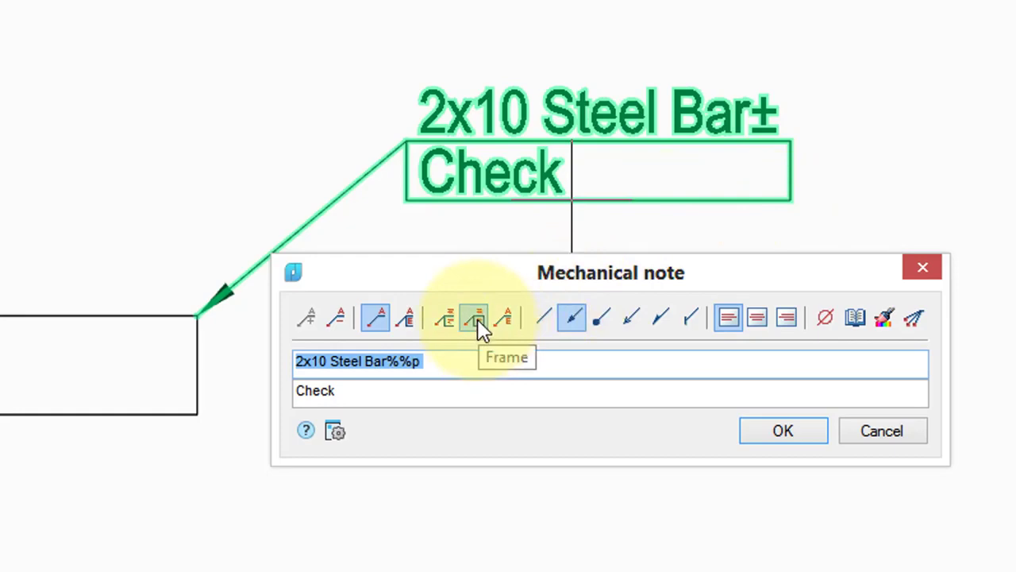
{"action": "left_click", "coordinate": [445, 319]}
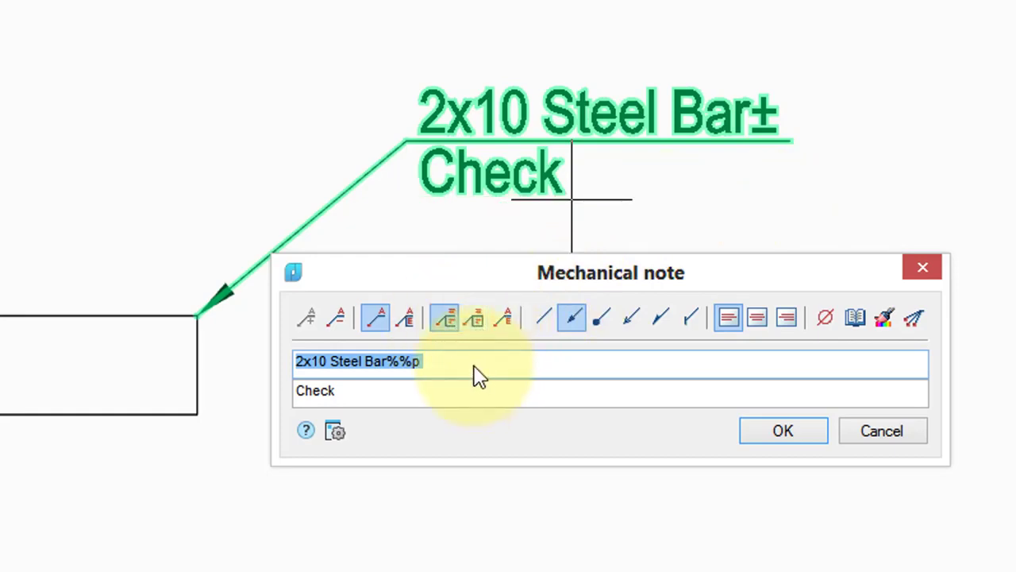
{"action": "left_click", "coordinate": [542, 320]}
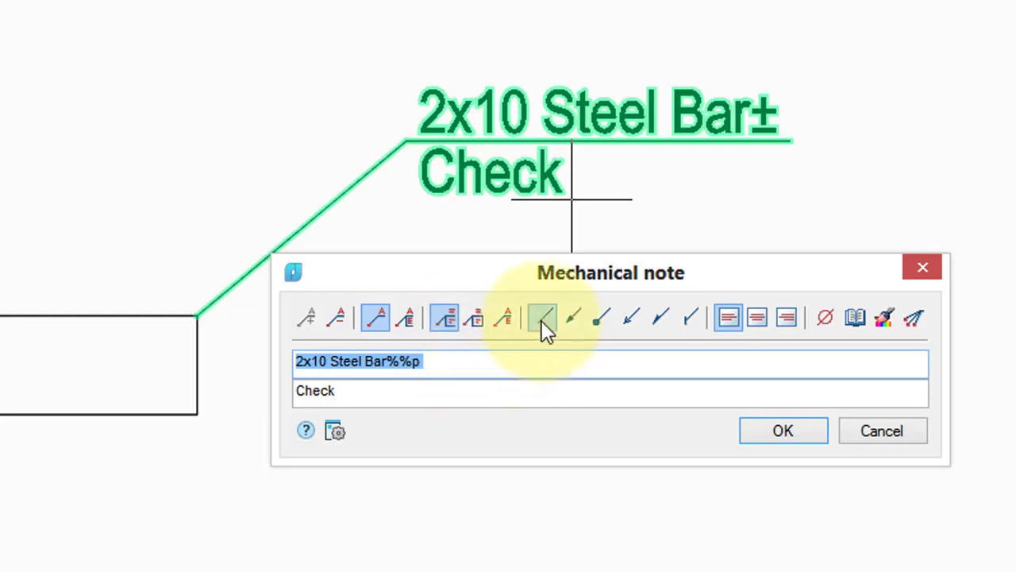
{"action": "left_click", "coordinate": [599, 322]}
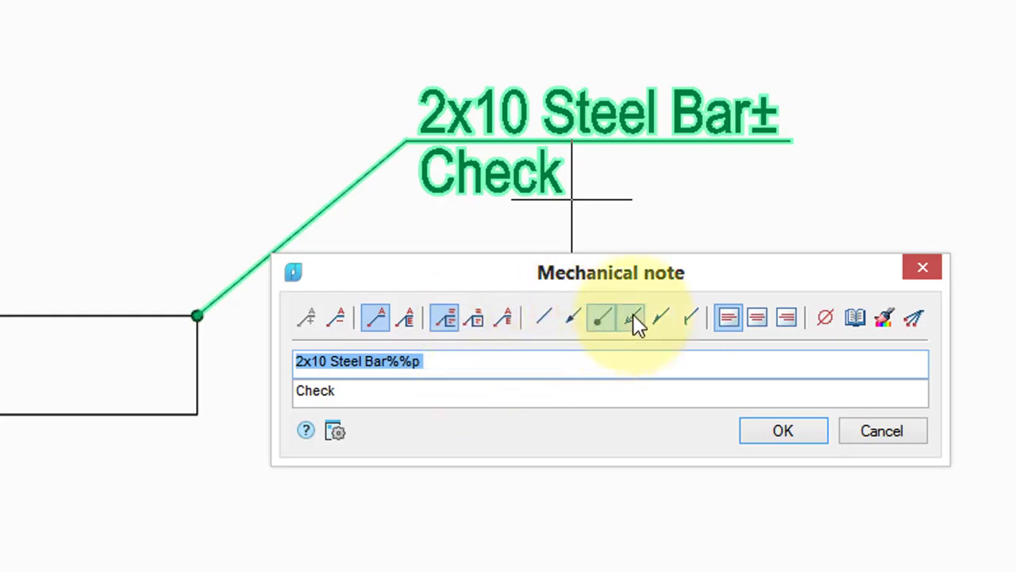
{"action": "left_click", "coordinate": [633, 320]}
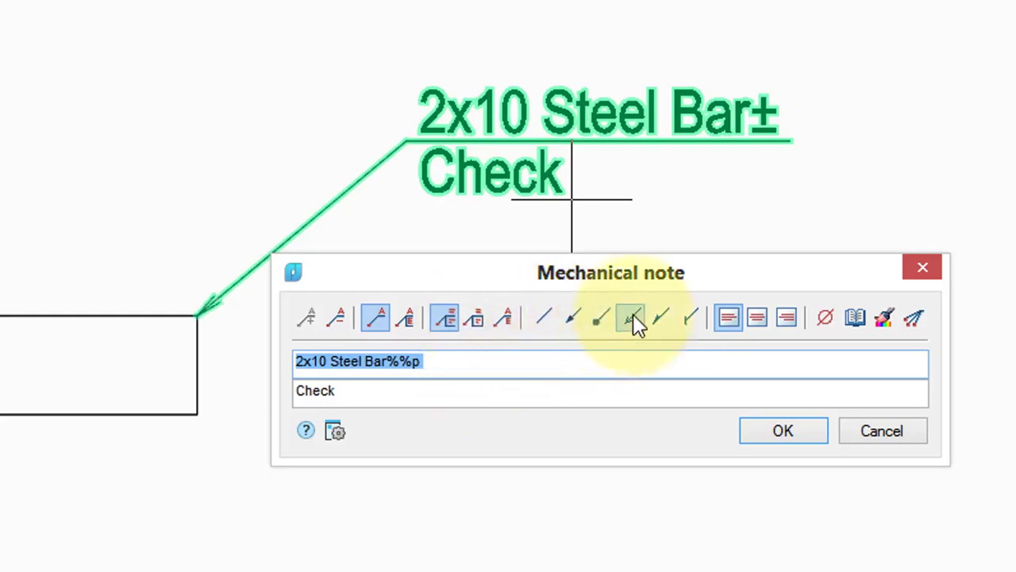
{"action": "left_click", "coordinate": [758, 317]}
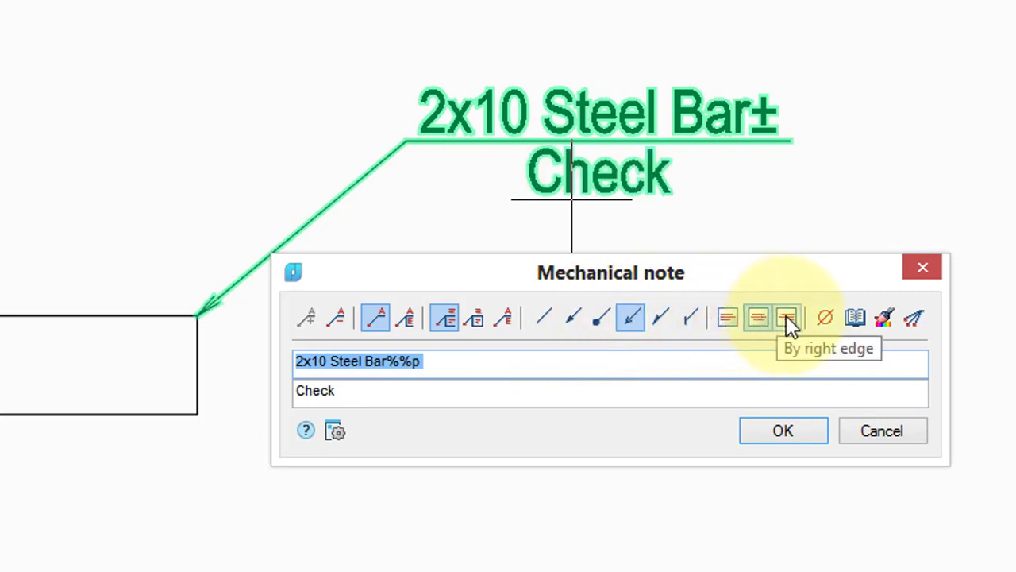
{"action": "left_click", "coordinate": [914, 316]}
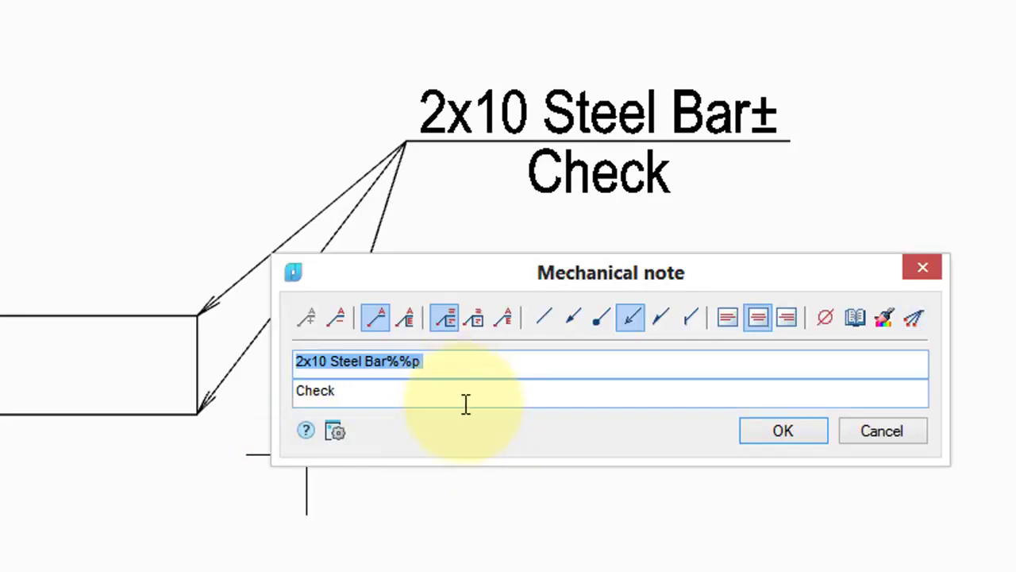
Confirm the note and detach the stray downward leader.
{"action": "left_click", "coordinate": [773, 431]}
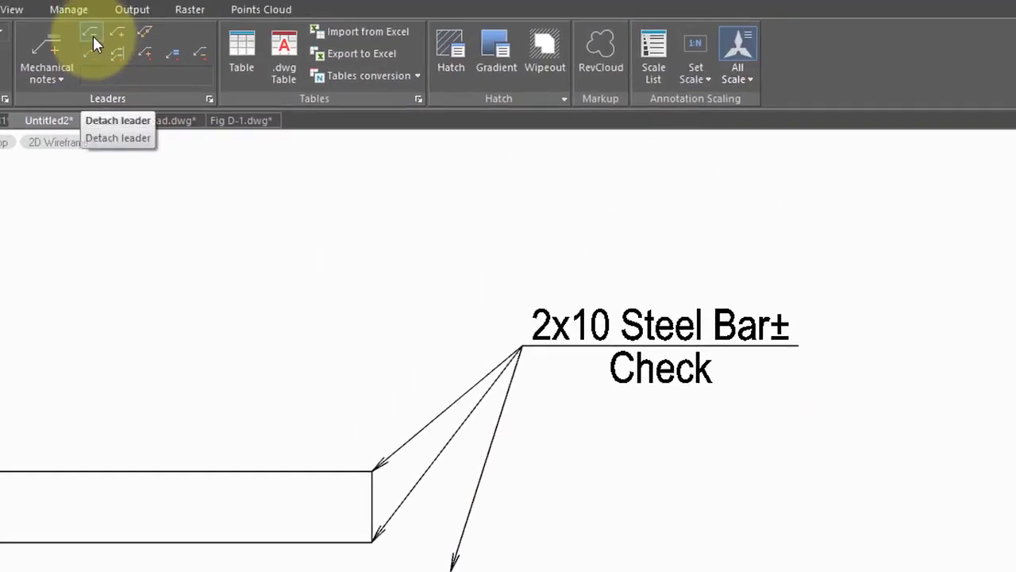
{"action": "left_click", "coordinate": [93, 36]}
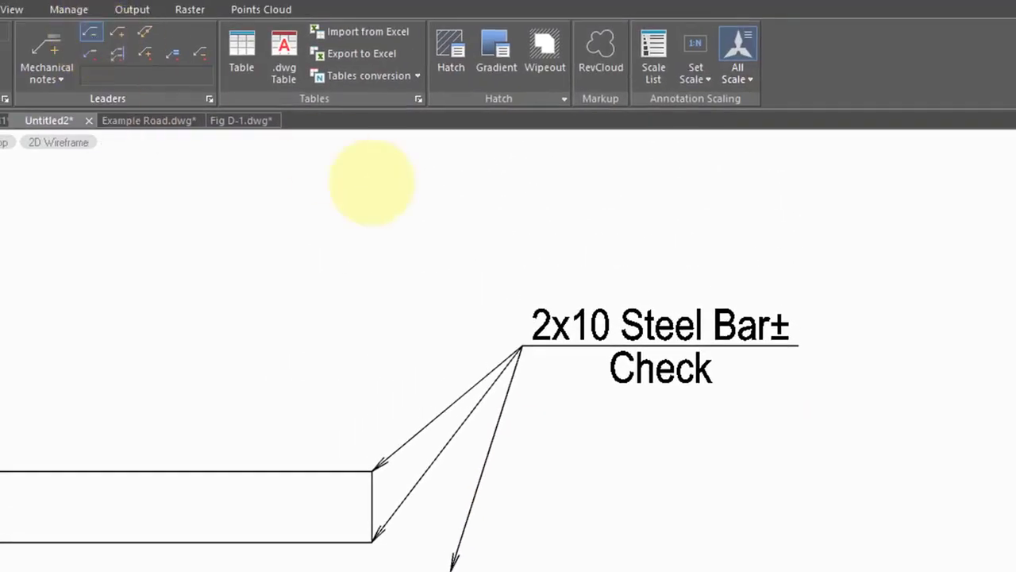
{"action": "left_click", "coordinate": [502, 409]}
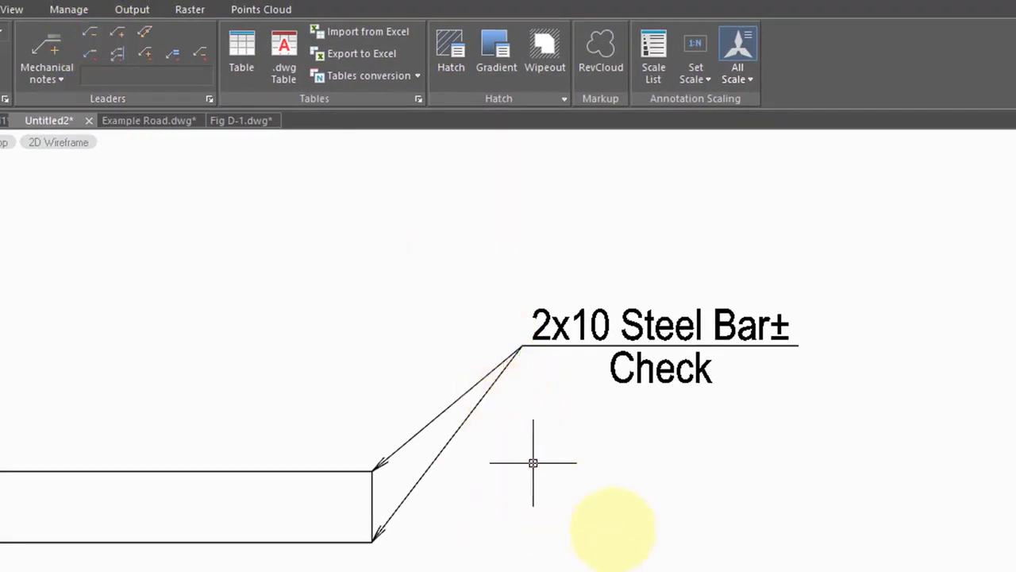